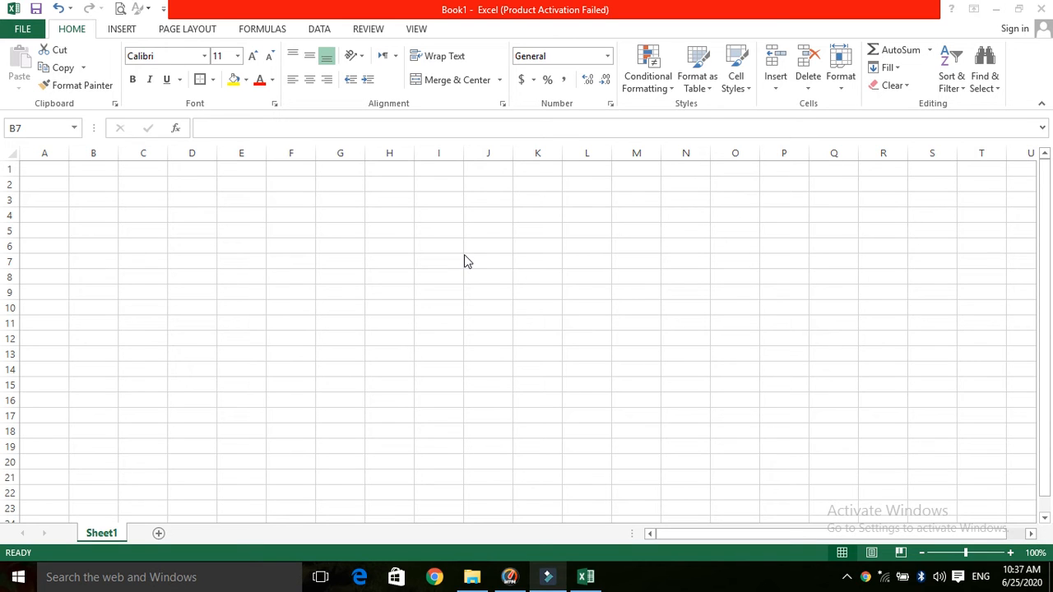
Enter the marks 60, 50, 70, 80, 55 and 23 in cells B7 through B12.
left_click(174, 258)
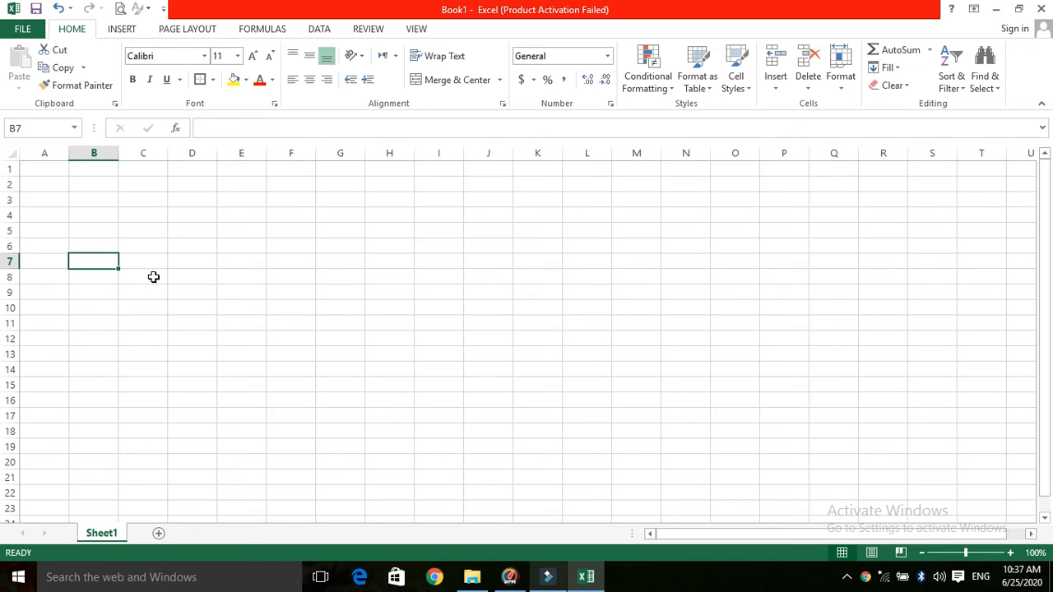
type("60")
key("Return")
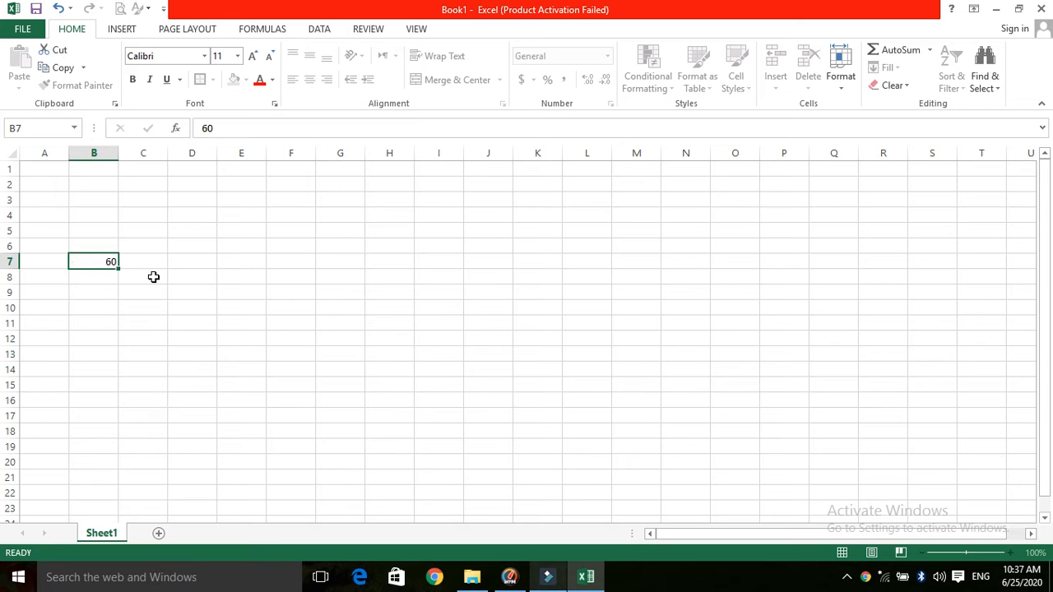
type("50")
key("Return")
type("70")
key("Return")
type("80")
key("Return")
type("55")
key("Return")
type("23")
key("Return")
Continue the list of marks with 20, 49, 58, 90, 85 and 70 in cells B13 through B18.
type("20")
key("Return")
type("49")
key("Return")
type("58")
key("Return")
type("90")
key("Return")
type("85")
key("Return")
type("70")
key("Return")
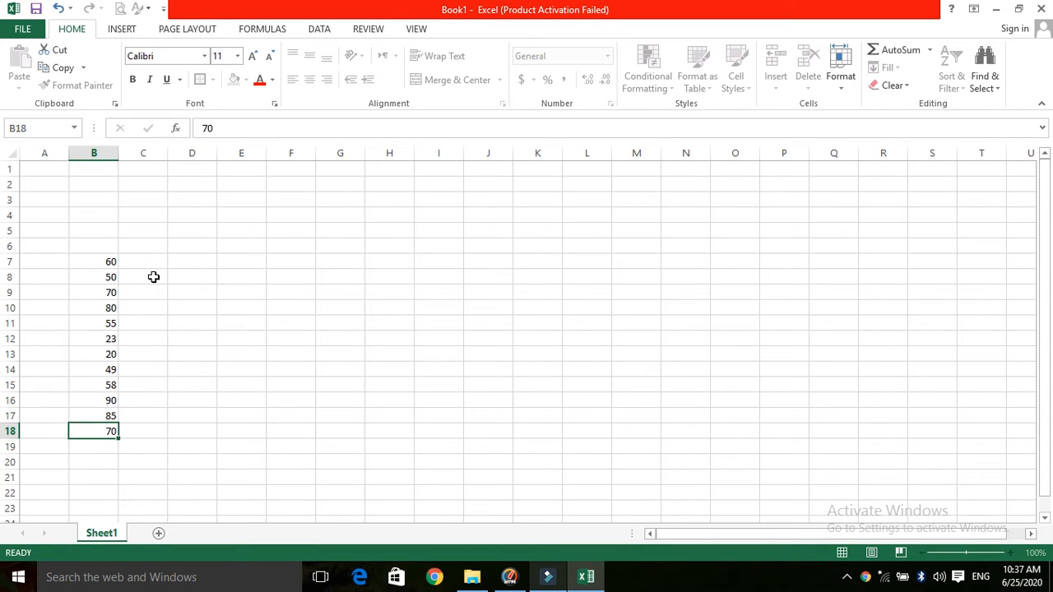
key("Return")
Complete the list of marks with 45, 24, 11 and 24 in cells B19 through B22.
type("45")
key("Return")
type("24")
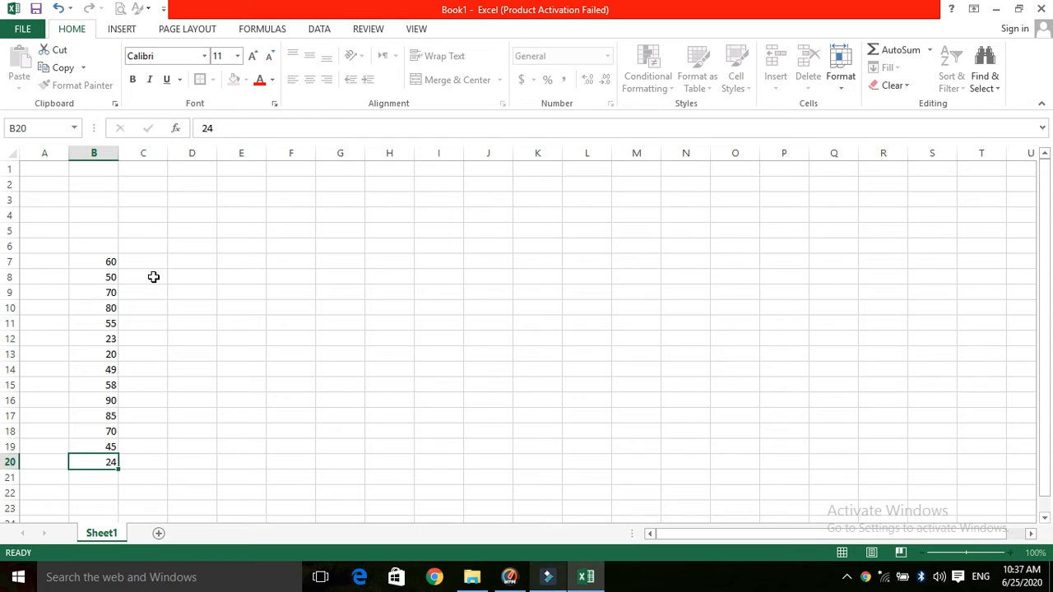
key("Return")
type("11")
key("Return")
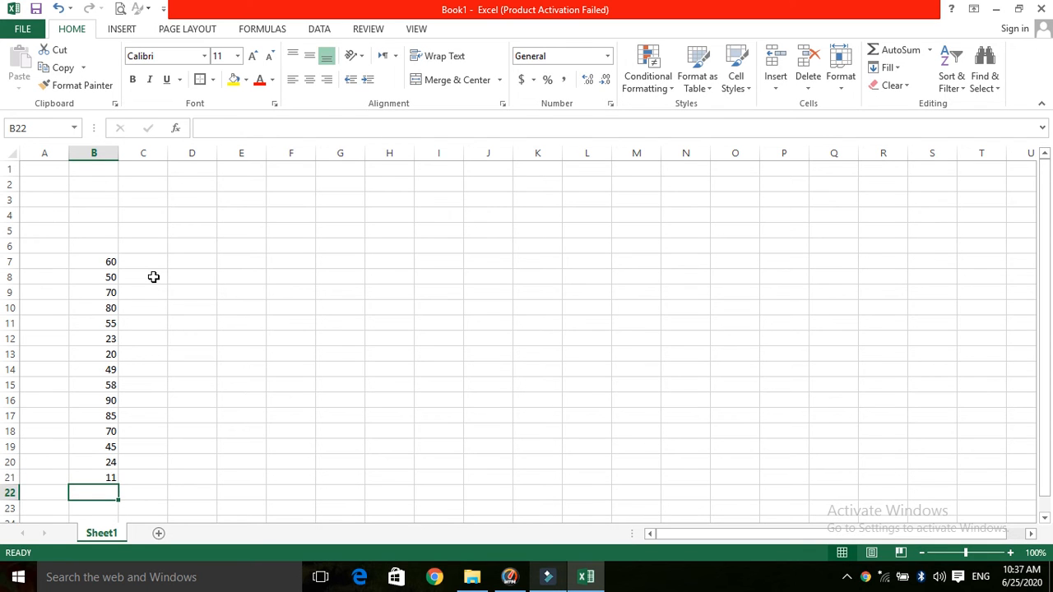
type("24")
key("Return")
Start a nested IF formula in C7 that returns "A1" when B7>=80.
key("Right")
key("Up")
key("Up")
key("Up")
key("Up")
key("Up")
key("Up")
key("Up")
key("Up")
key("Up")
key("Up")
key("Up")
key("Up")
key("Up")
key("Up")
key("Up")
key("Up")
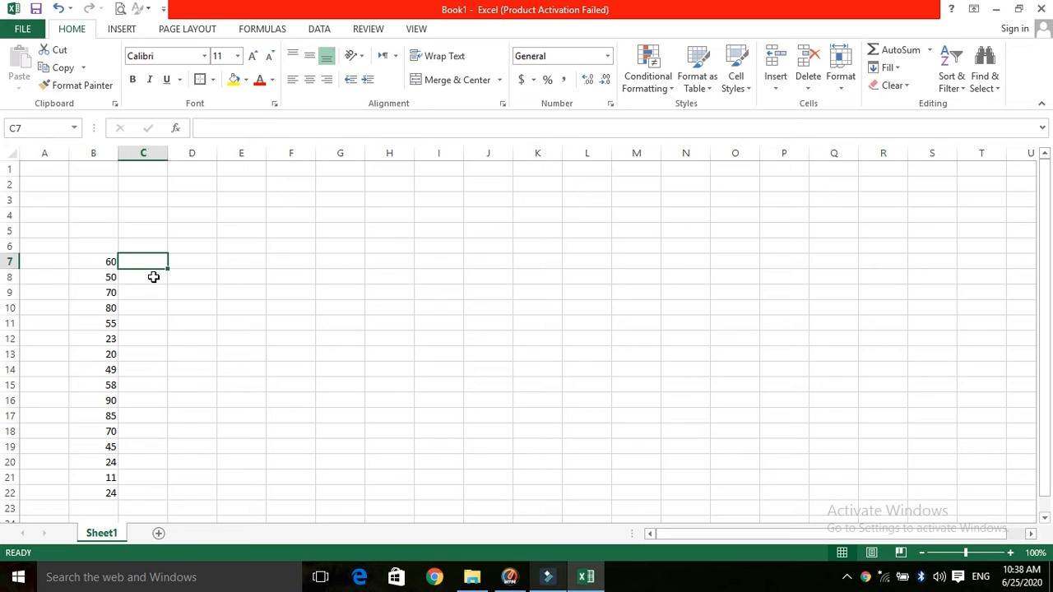
type("=")
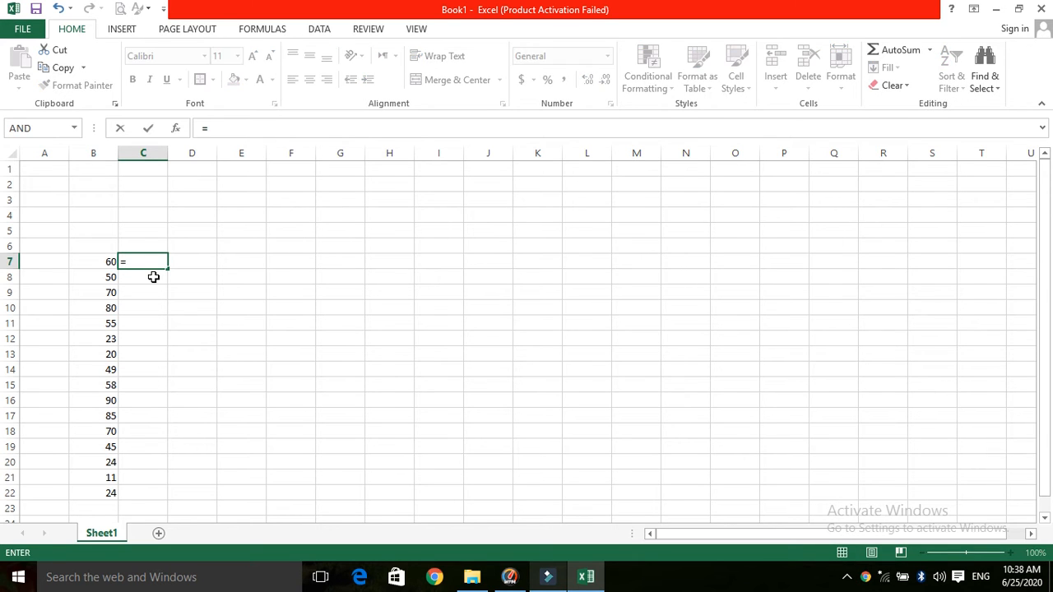
type("if(")
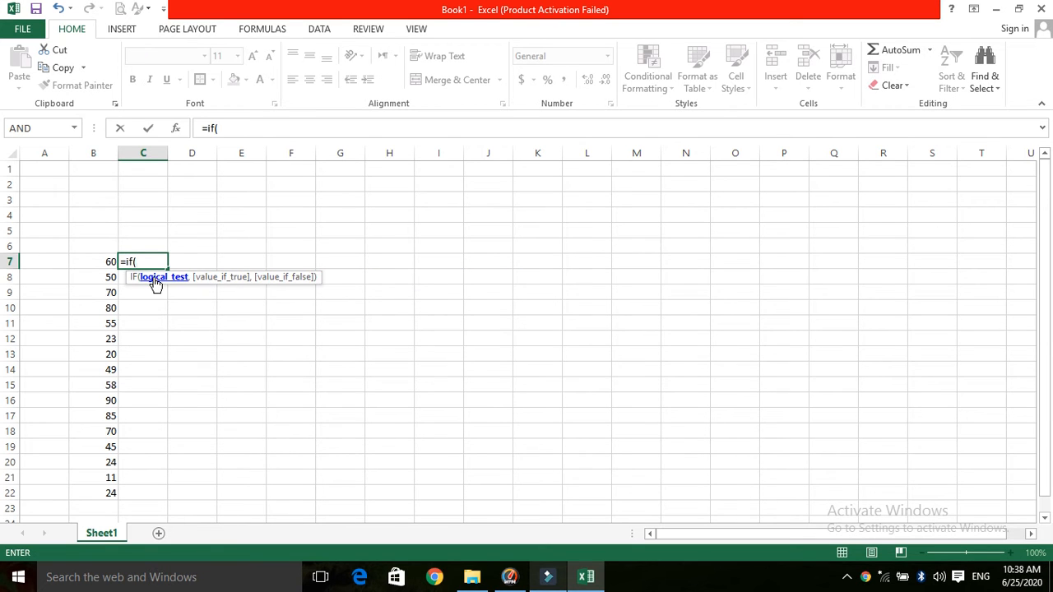
left_click(97, 265)
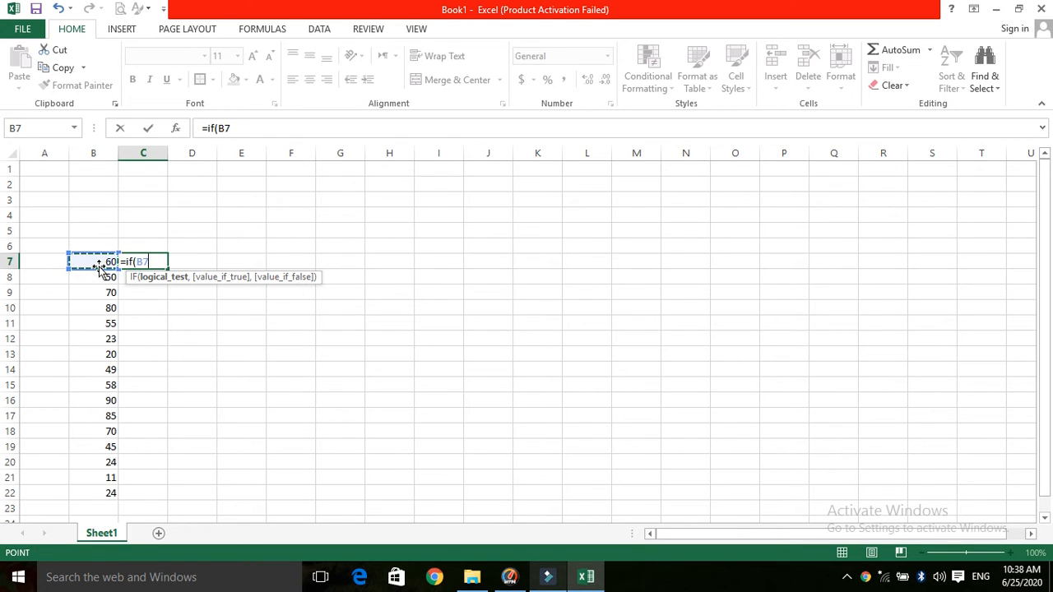
type(">=")
type(",")
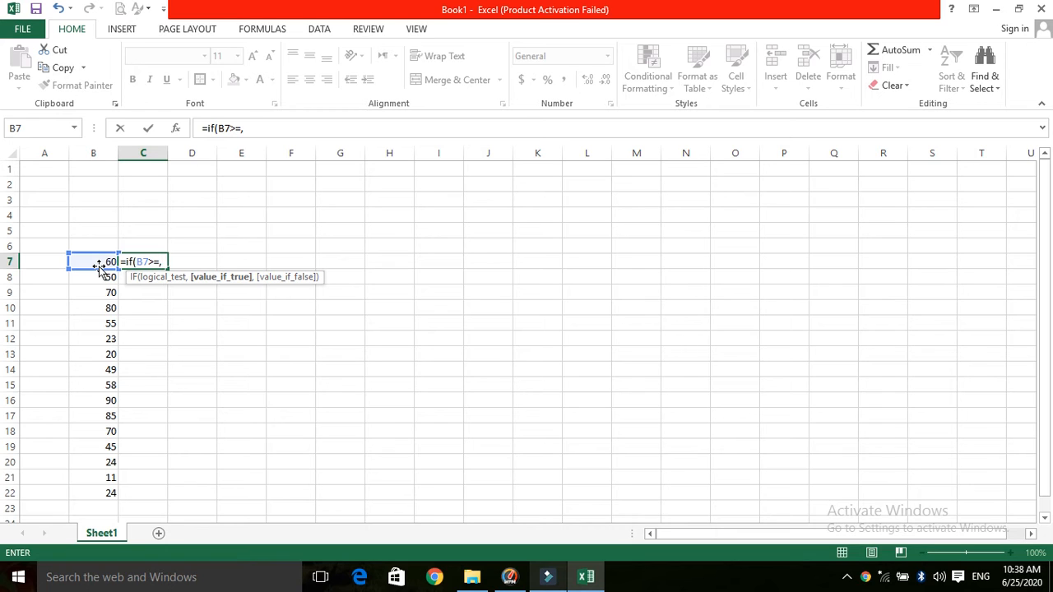
key("BackSpace")
type("8")
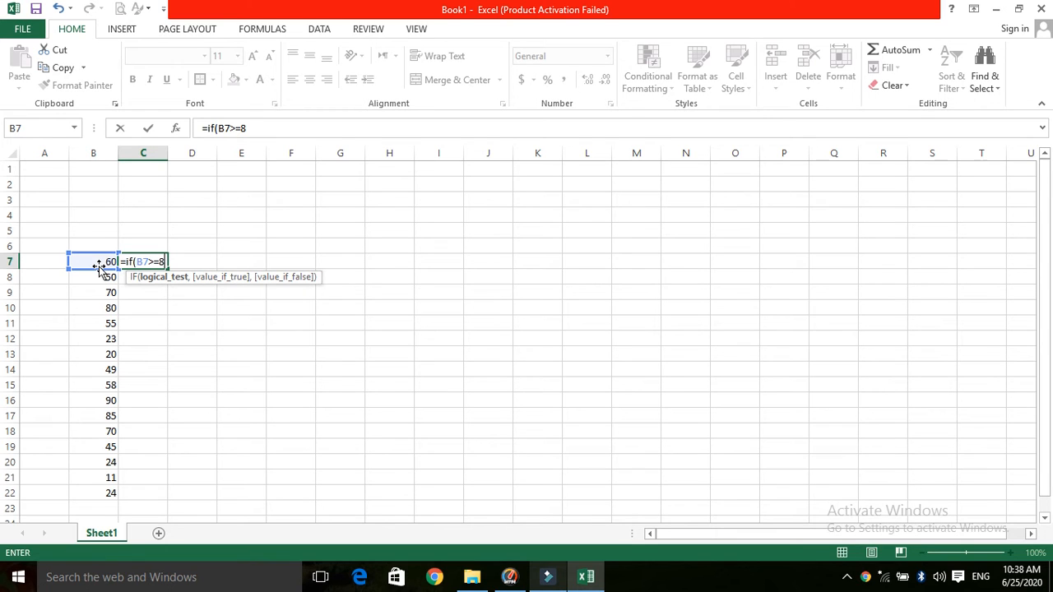
type("0,\"")
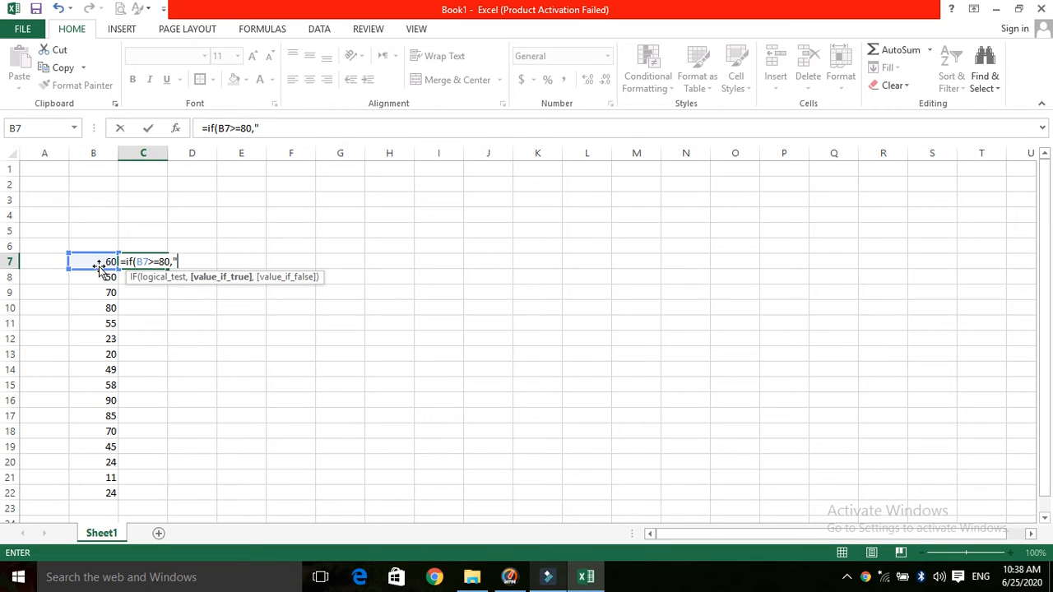
type("A1\",if")
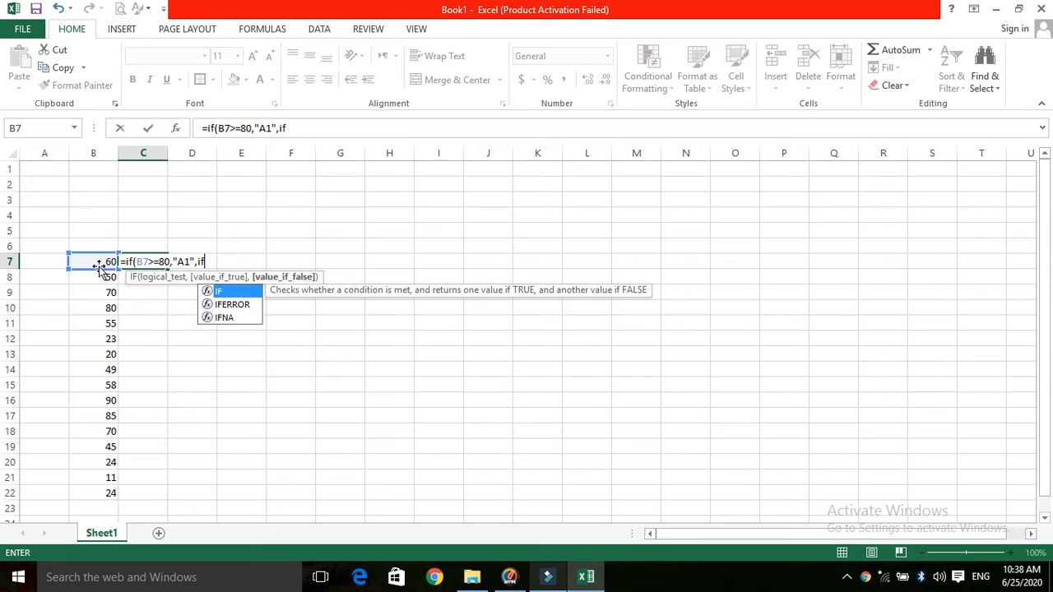
Extend the C7 formula with nested IF tests returning "A" for B7>=70 and "B" for B7>=60.
type("(")
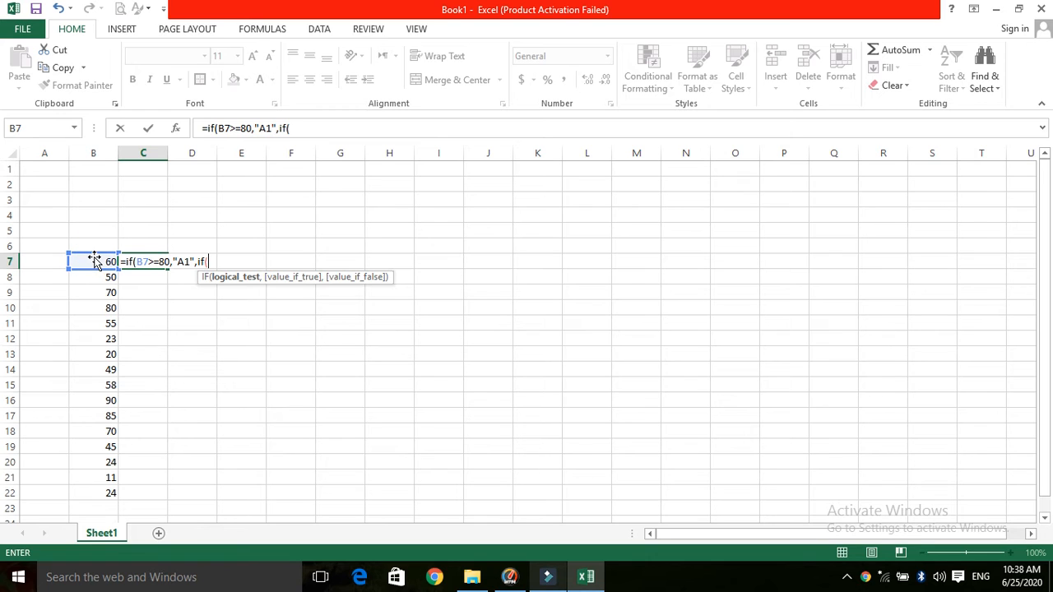
left_click(100, 262)
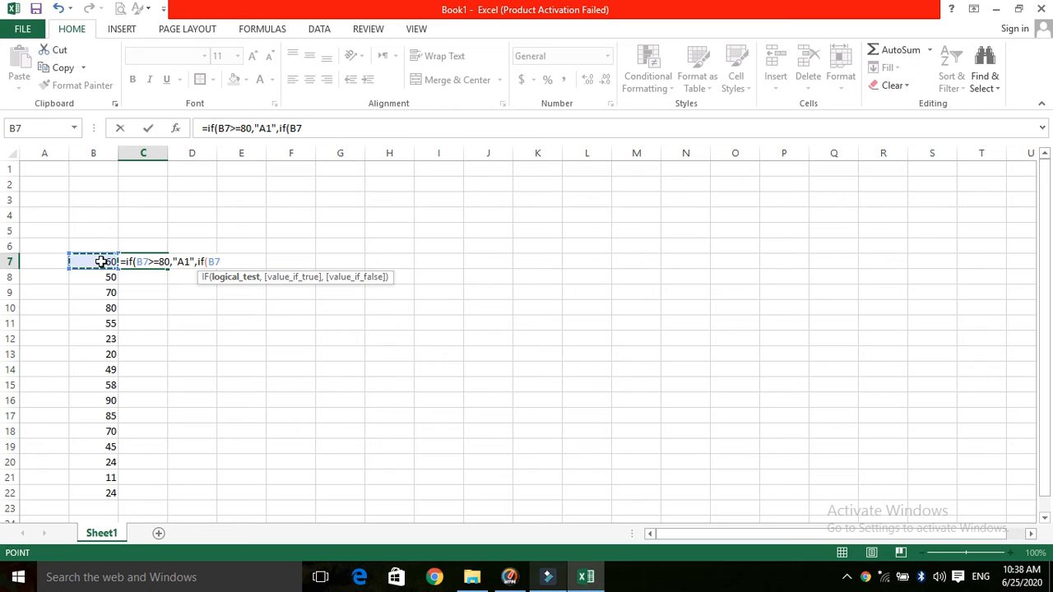
type(">=70,\"A\"")
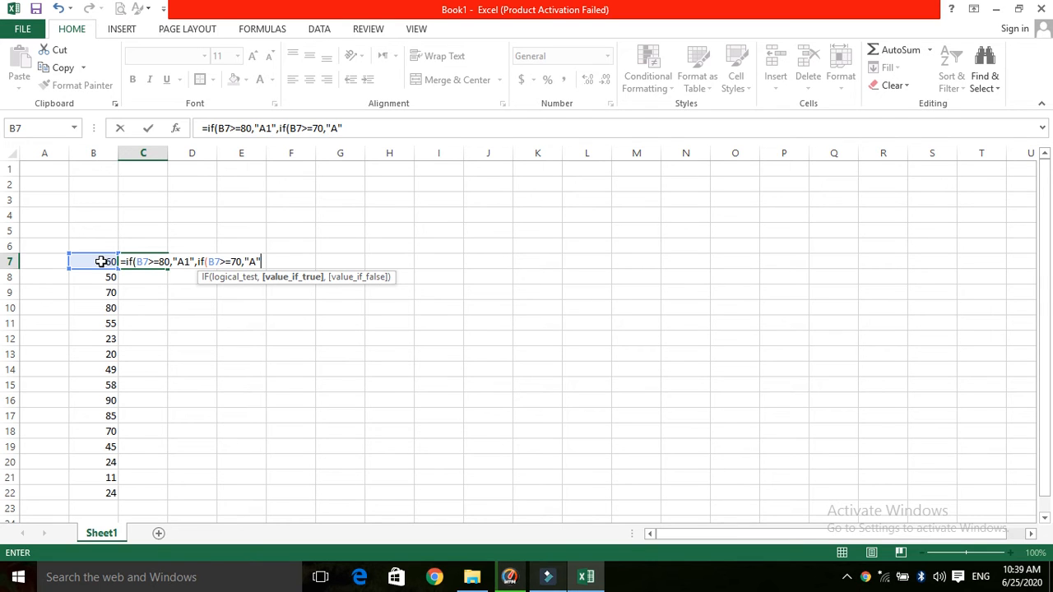
type(",")
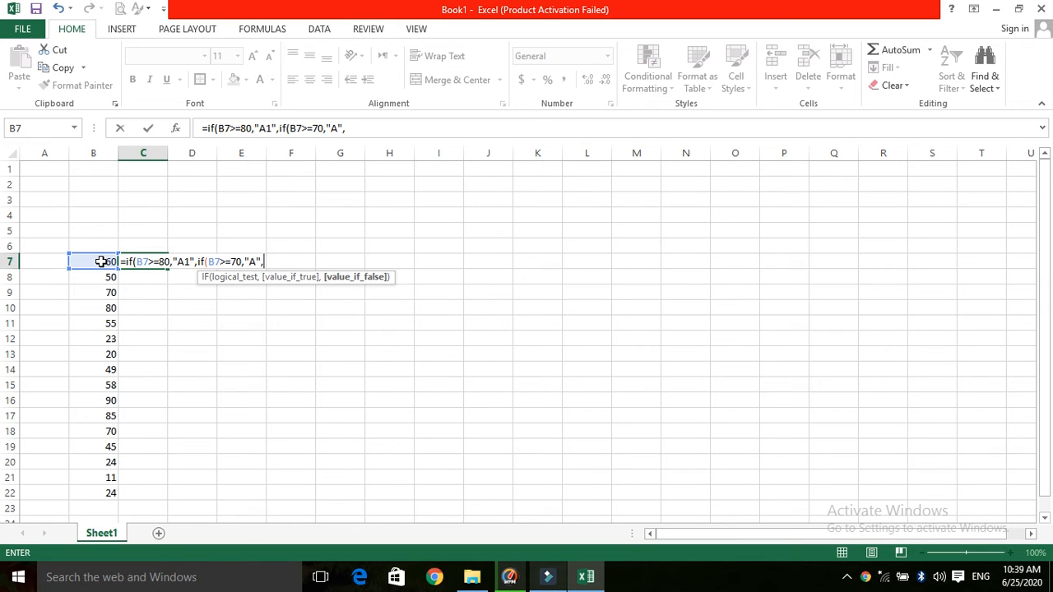
type("if(")
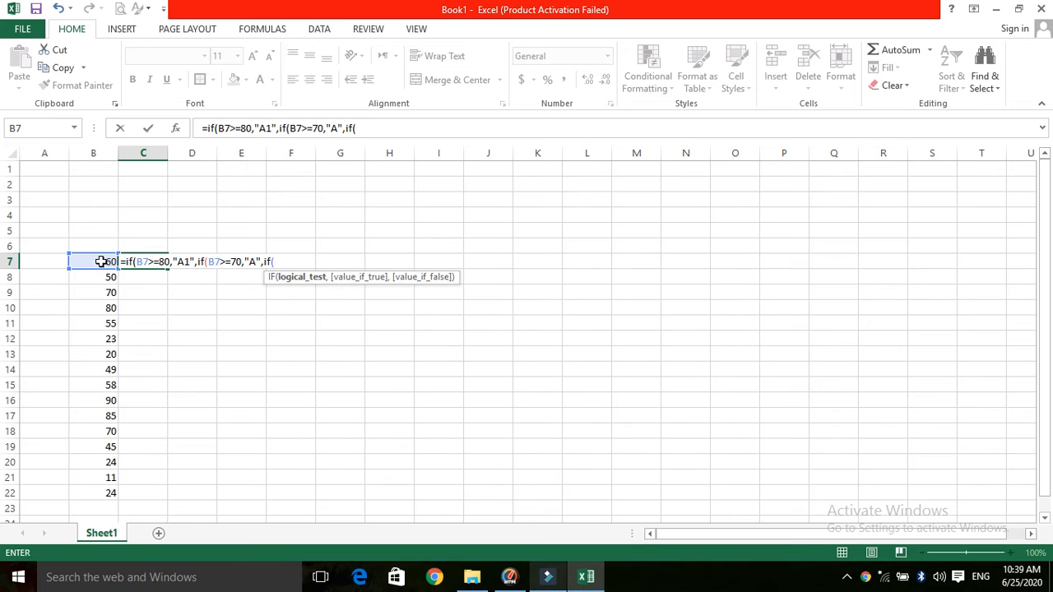
left_click(99, 262)
type(">=60,")
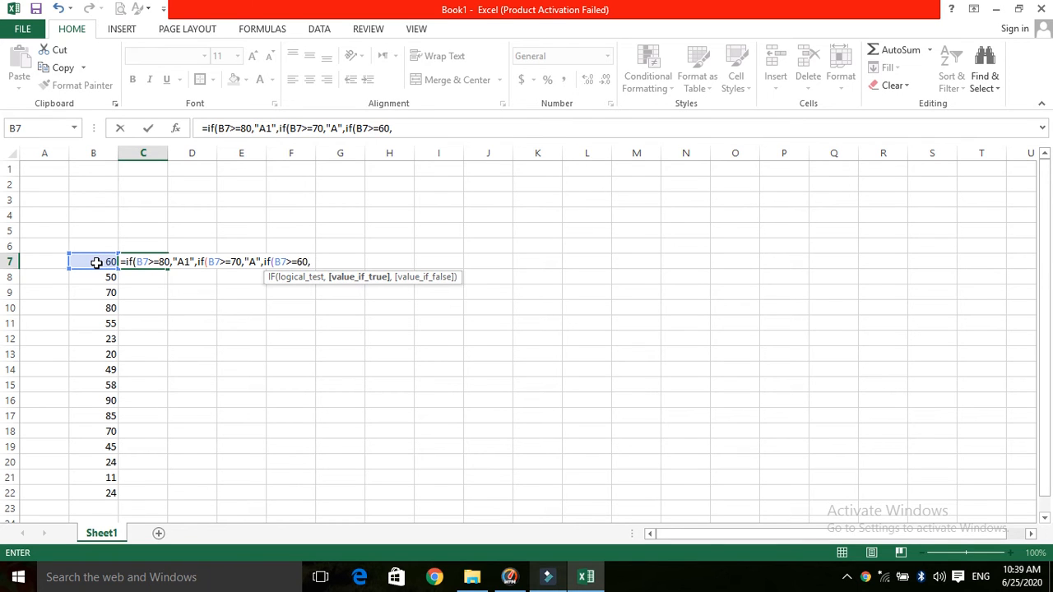
type("\"B\",")
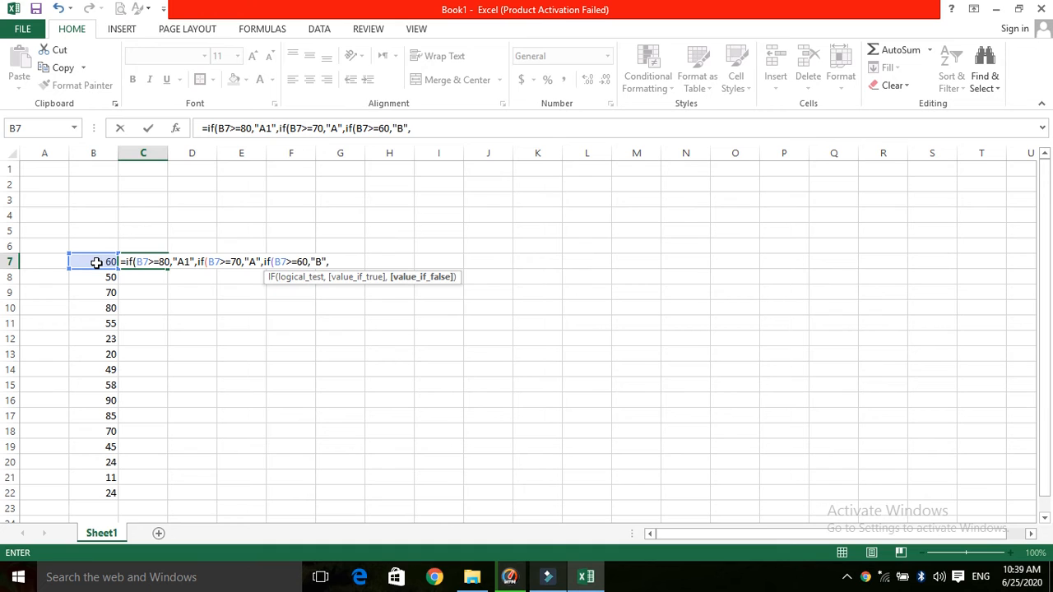
Add another nested IF test to the C7 formula that returns "C" for B7>=50.
type("if")
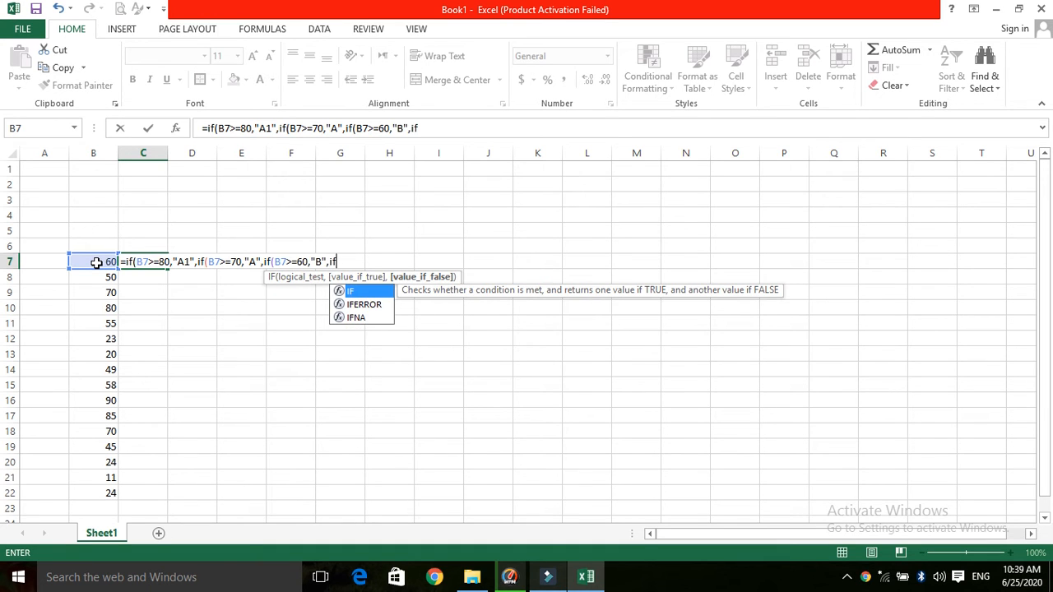
type("(")
left_click(94, 262)
type(">=")
type("50")
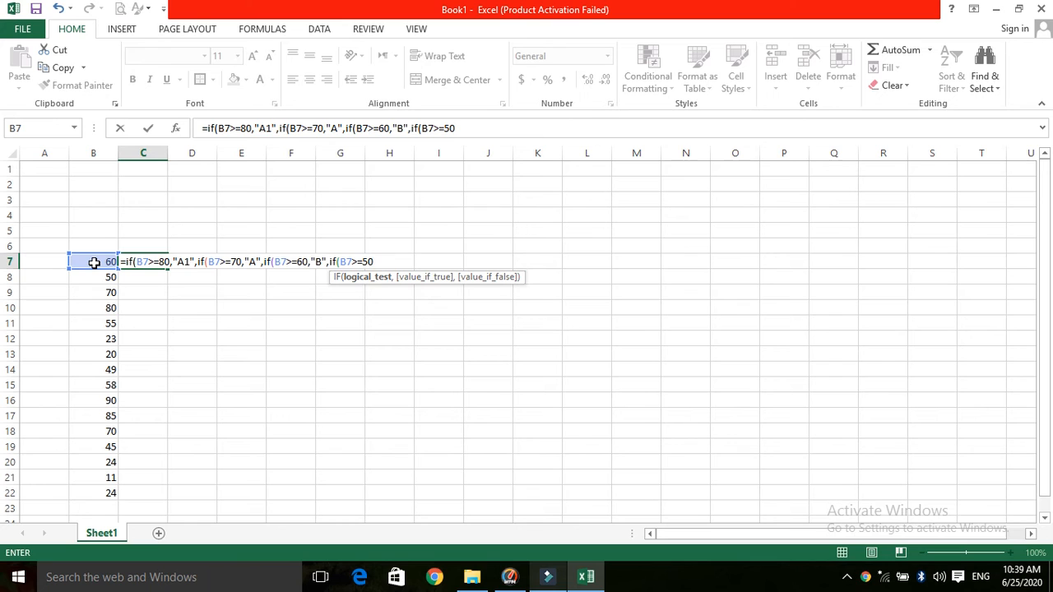
type(",\"")
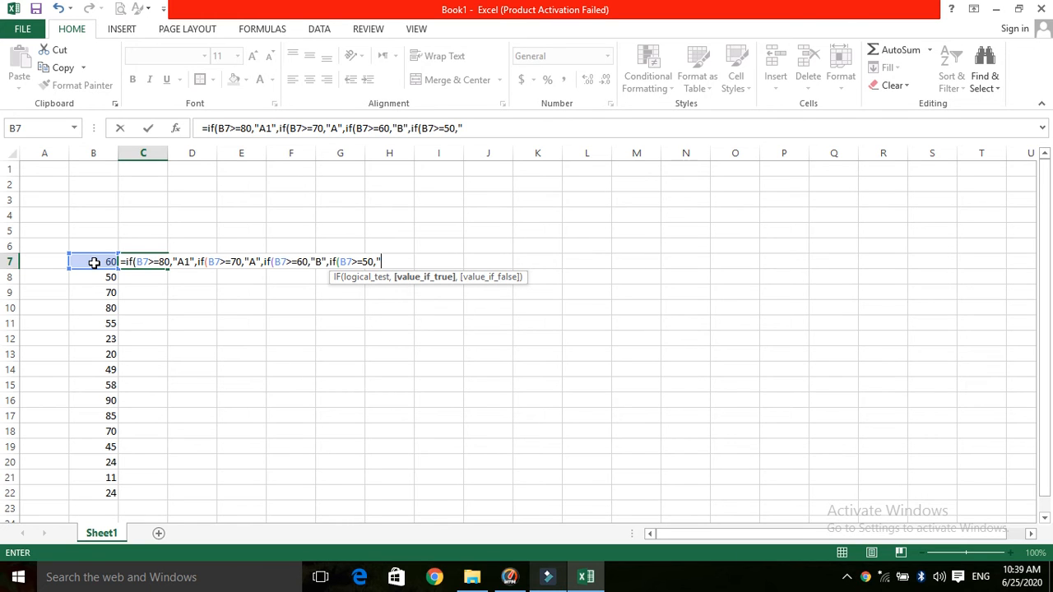
type("C\"")
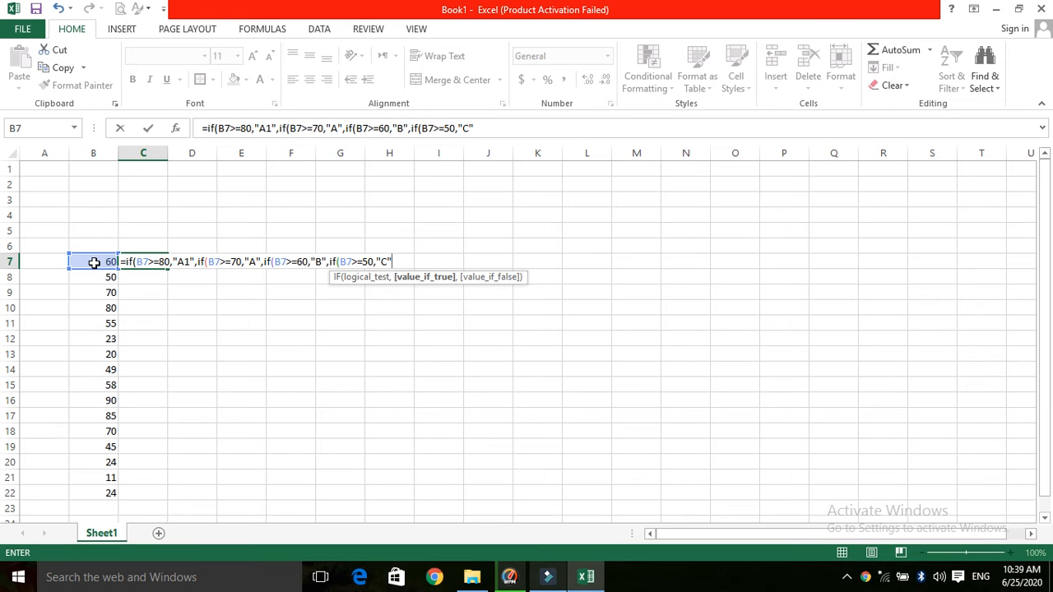
Finish the C7 formula with a last IF test returning "Fail" for B7<=49, close all five parentheses and enter it.
type(",if")
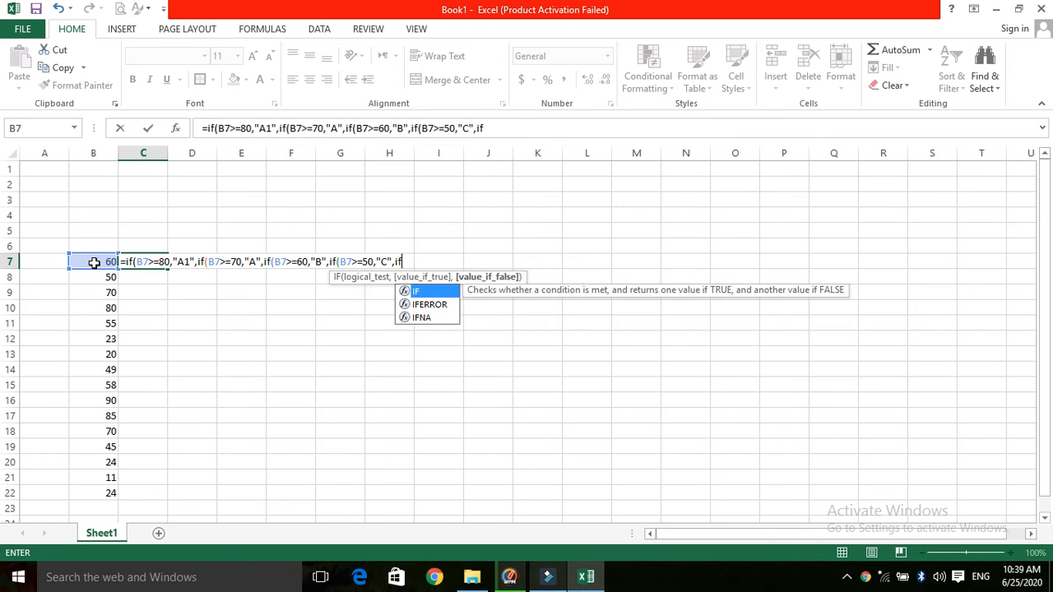
type("(")
left_click(88, 262)
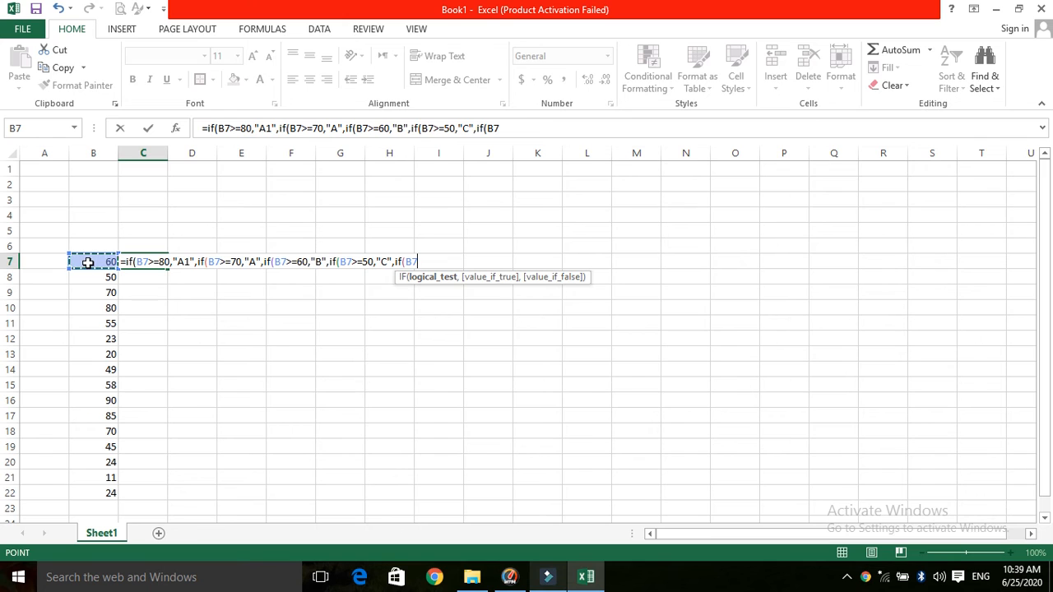
type("<=49")
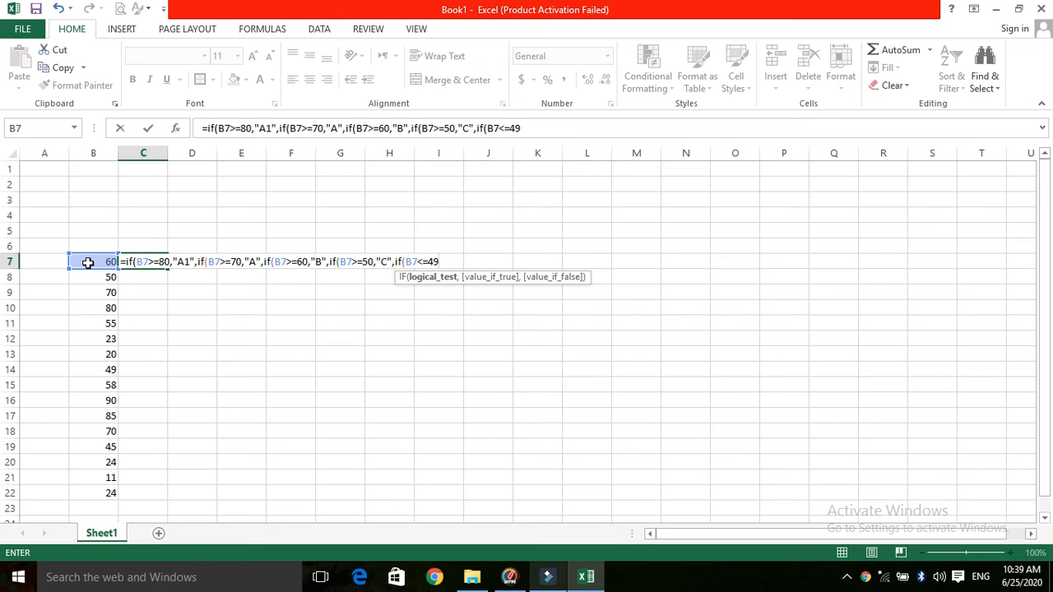
type(",\"Fail")
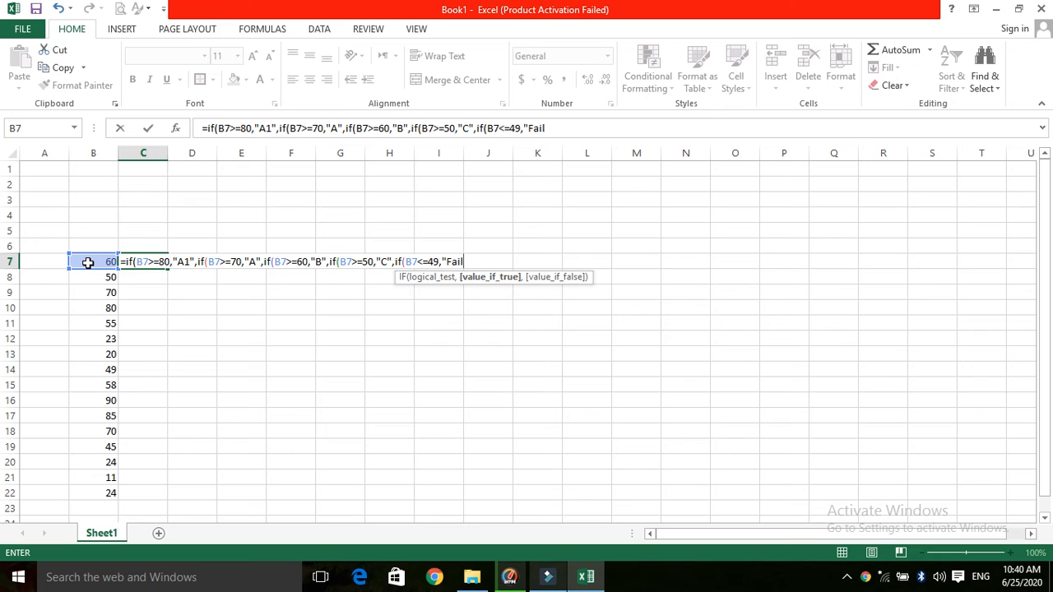
type("\")))")
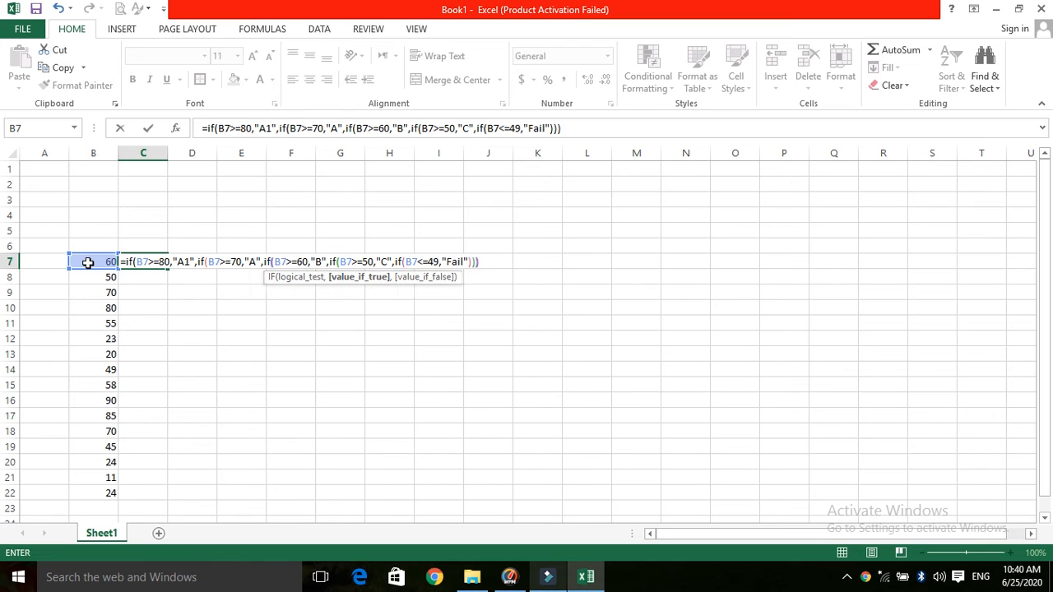
type("))")
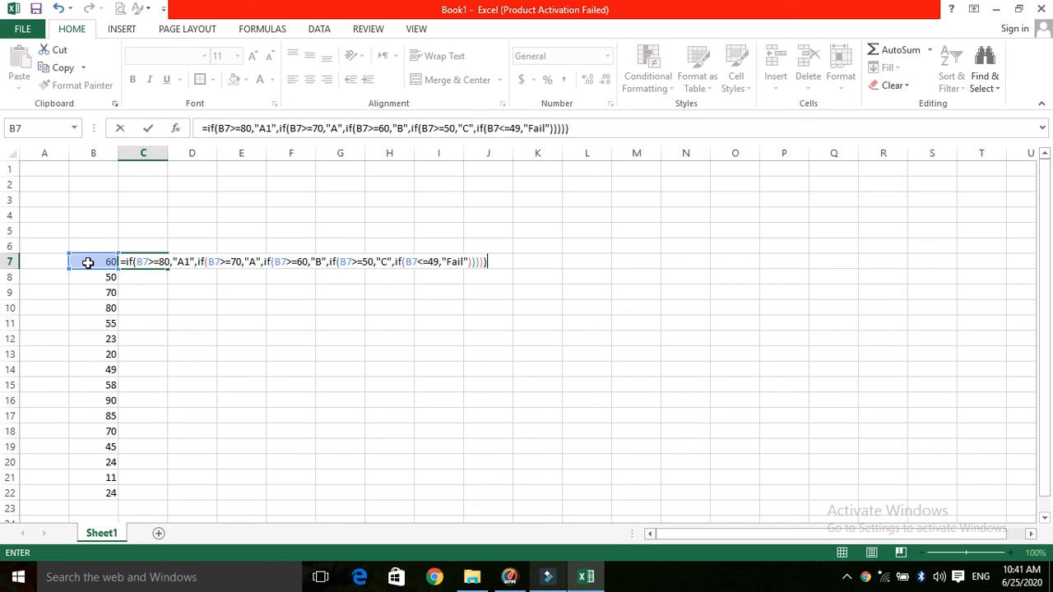
key("Return")
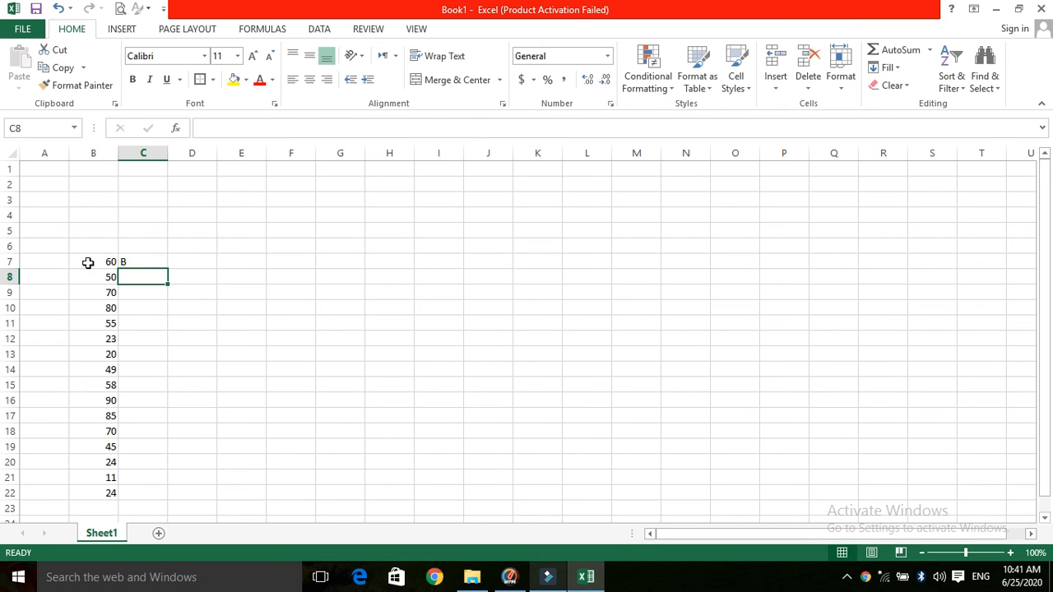
Centre the grade in C7 vertically and horizontally, and fill its formula down through C22.
left_click(143, 262)
left_click(309, 55)
left_click(309, 79)
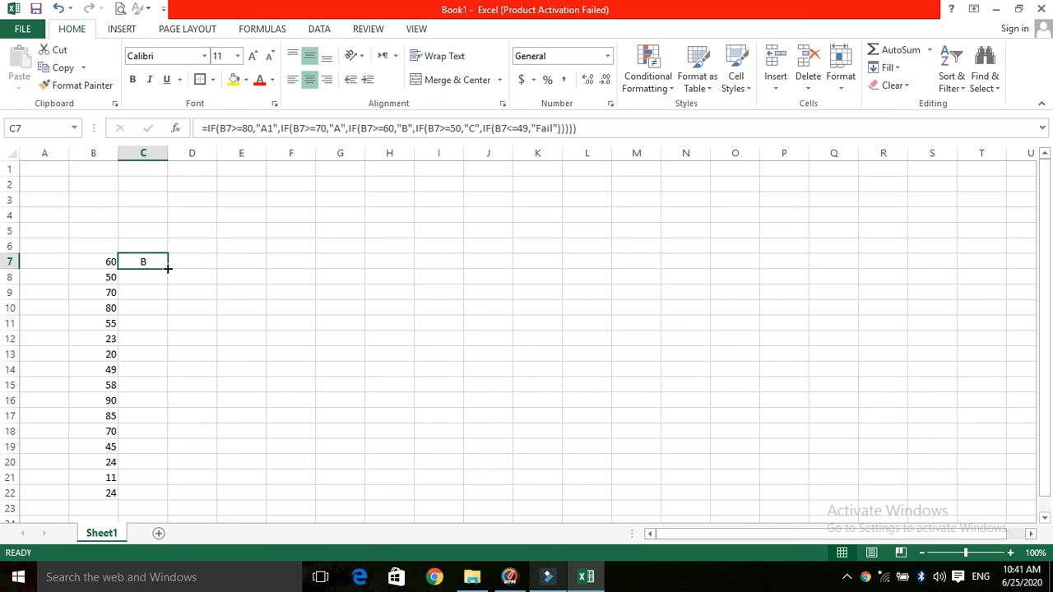
double_click(167, 269)
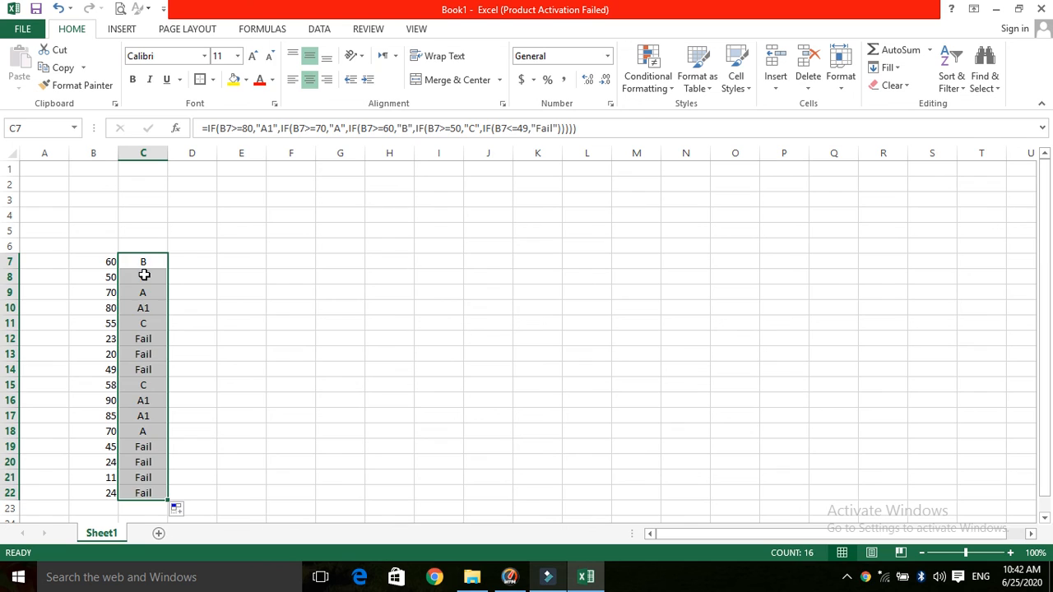
Check the copied grade formulas and their results in cells C8 through C14.
left_click(143, 276)
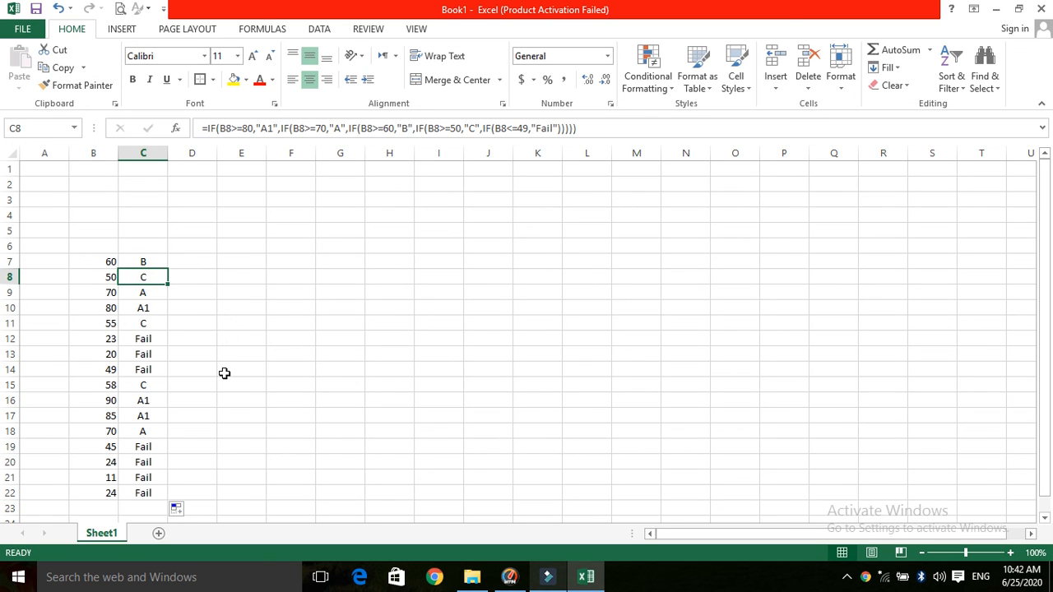
key("Down")
key("Down")
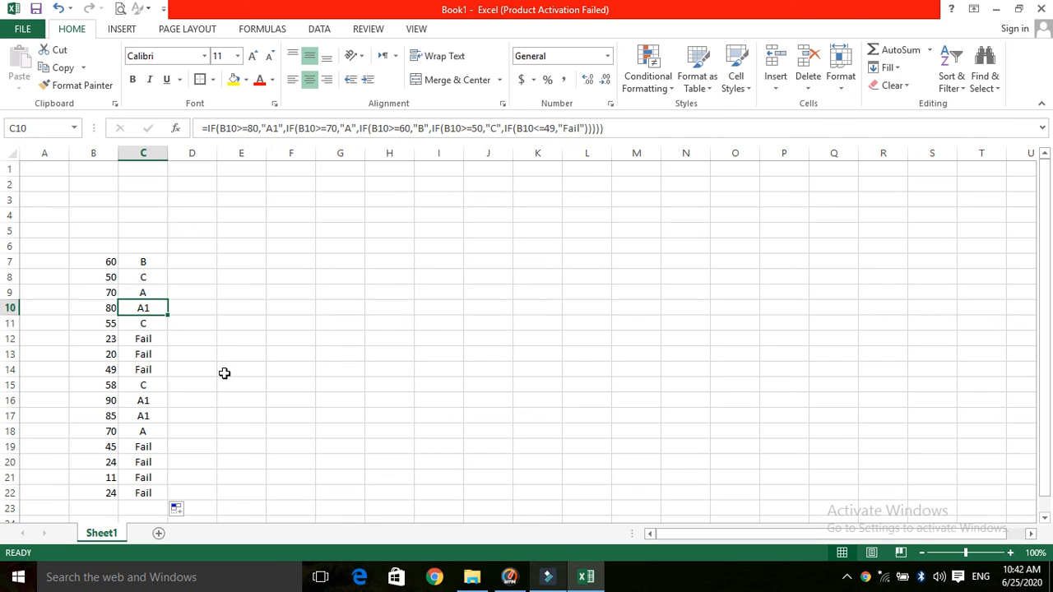
key("Down")
key("Down")
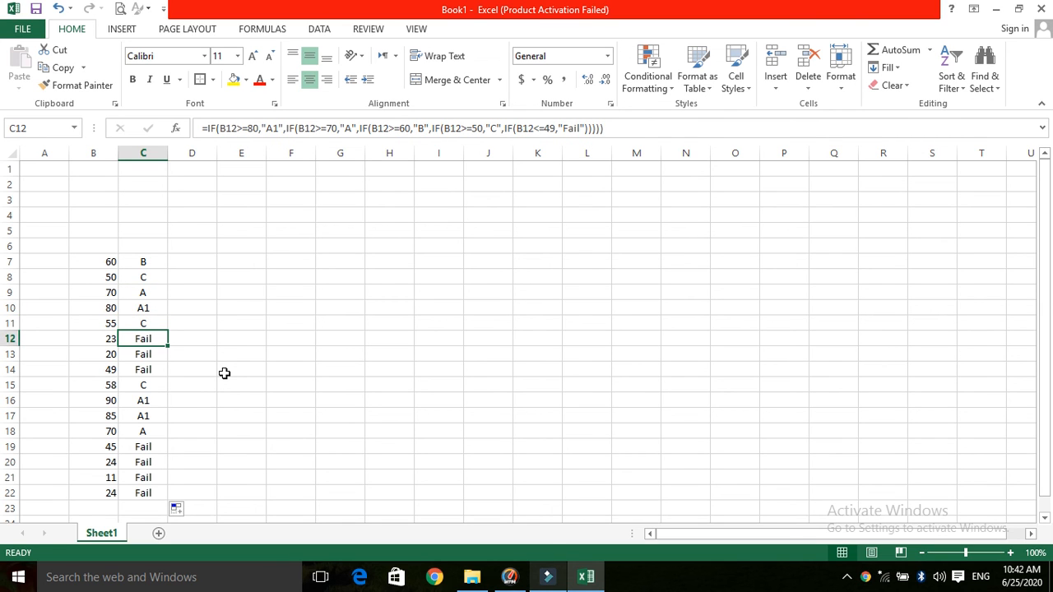
key("Down")
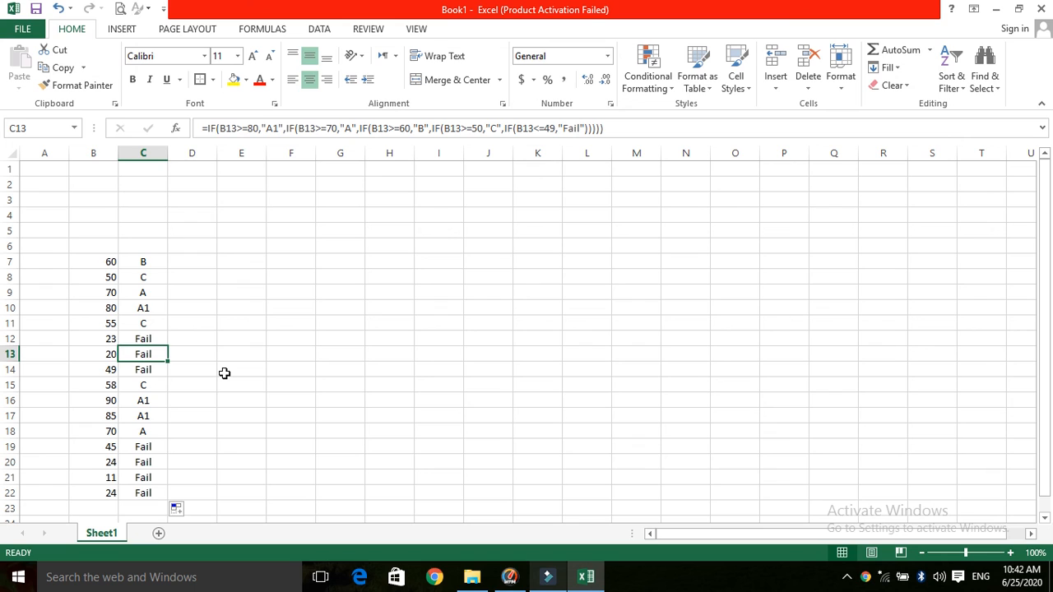
key("Down")
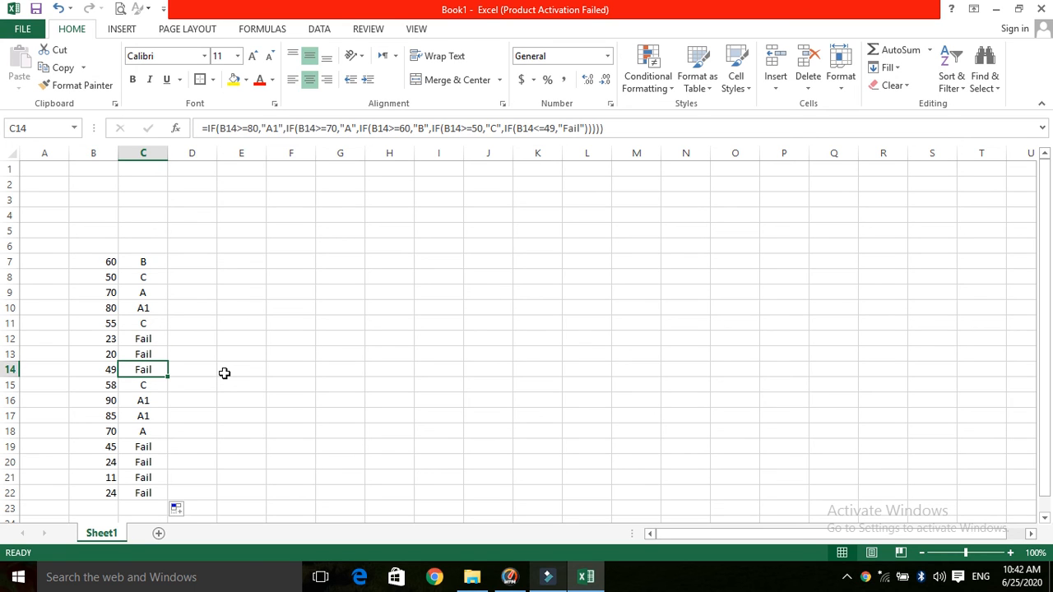